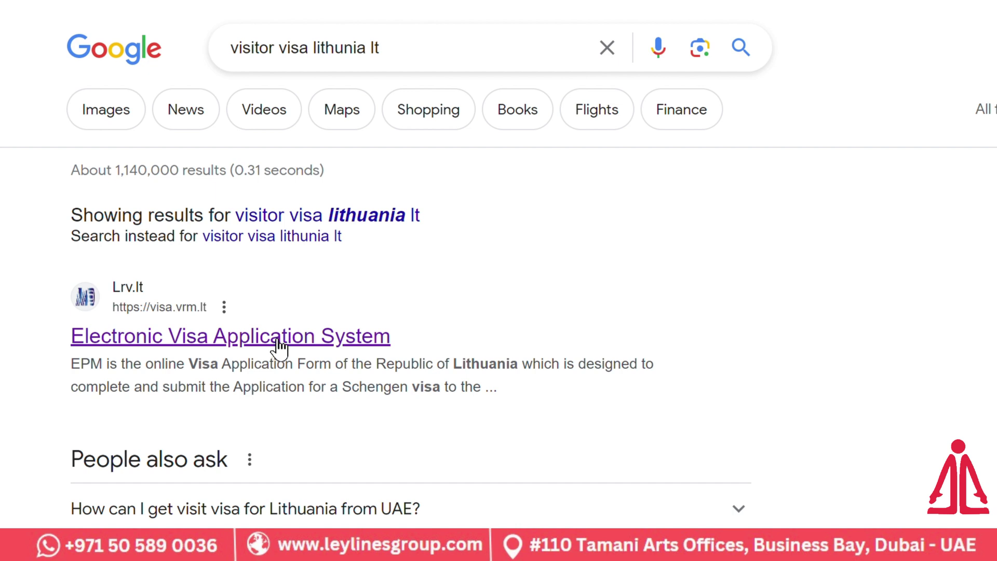
- Open the Electronic Visa Application System from the search results and start a new application
click(279, 345)
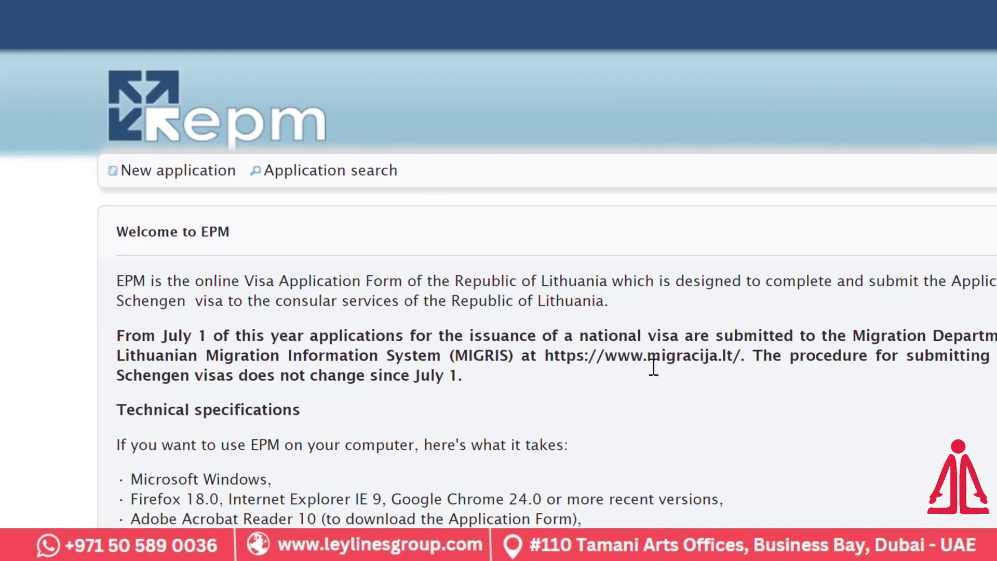
scroll(653, 366, down, 1)
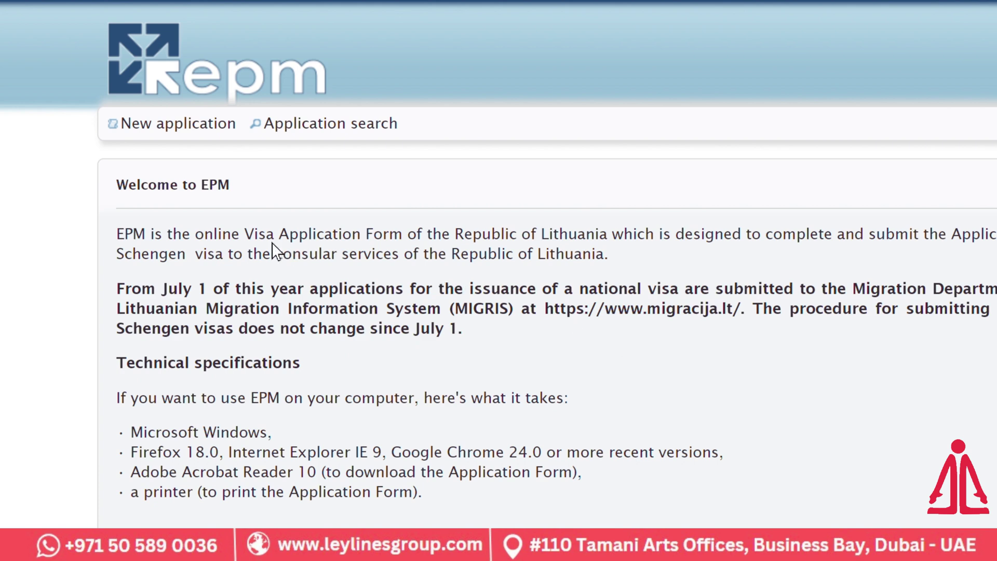
drag(279, 235, 318, 235)
click(539, 256)
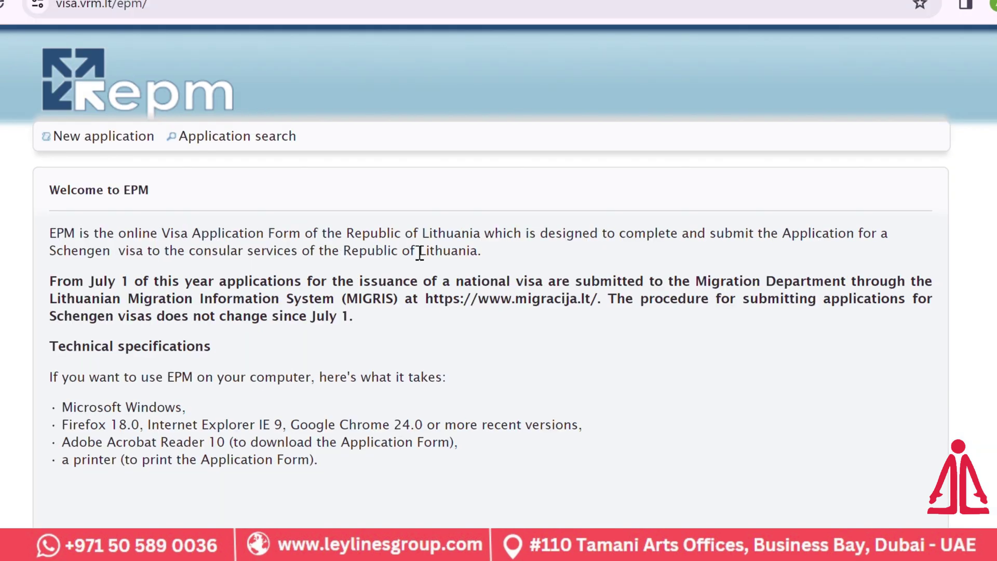
drag(419, 253, 443, 242)
click(519, 236)
click(100, 154)
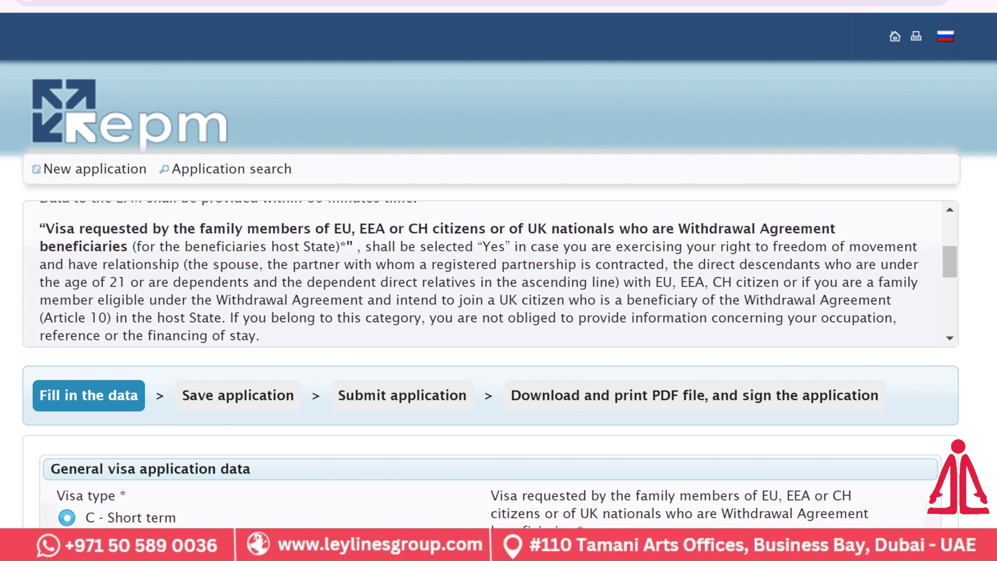
- Look through all sections of the application form down to the protection code, and return to the data input instructions
scroll(499, 270, down, 7)
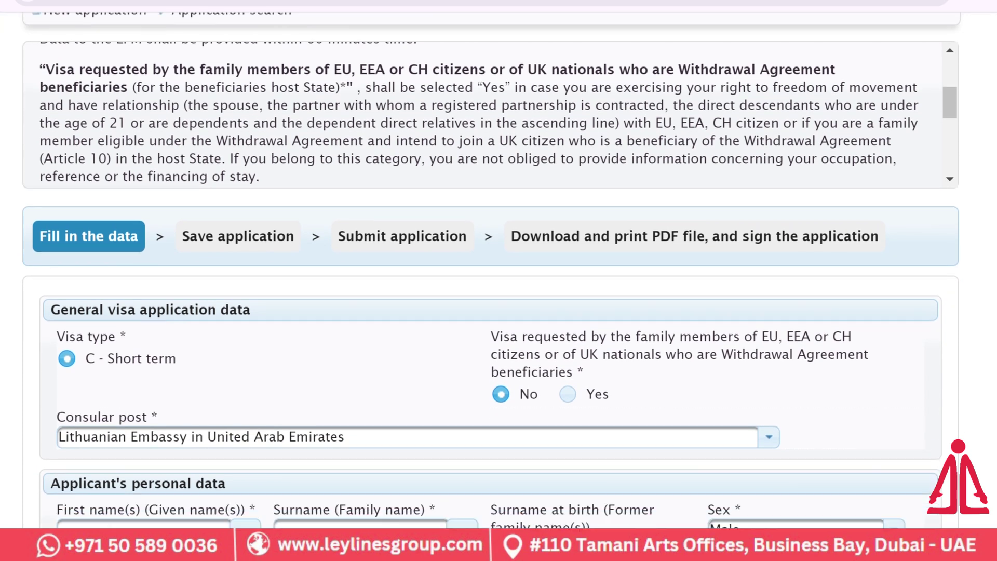
scroll(498, 270, down, 9)
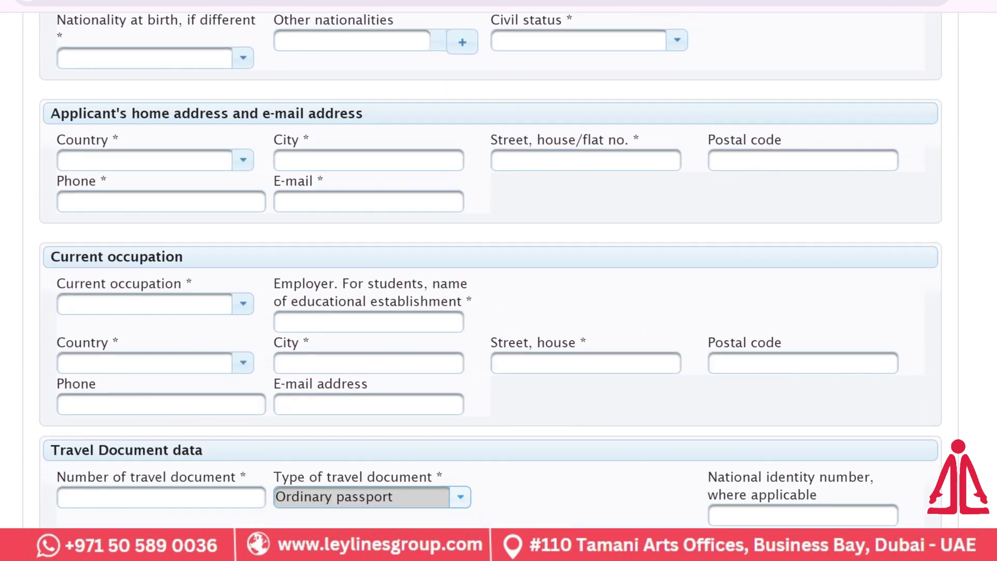
scroll(499, 270, down, 9)
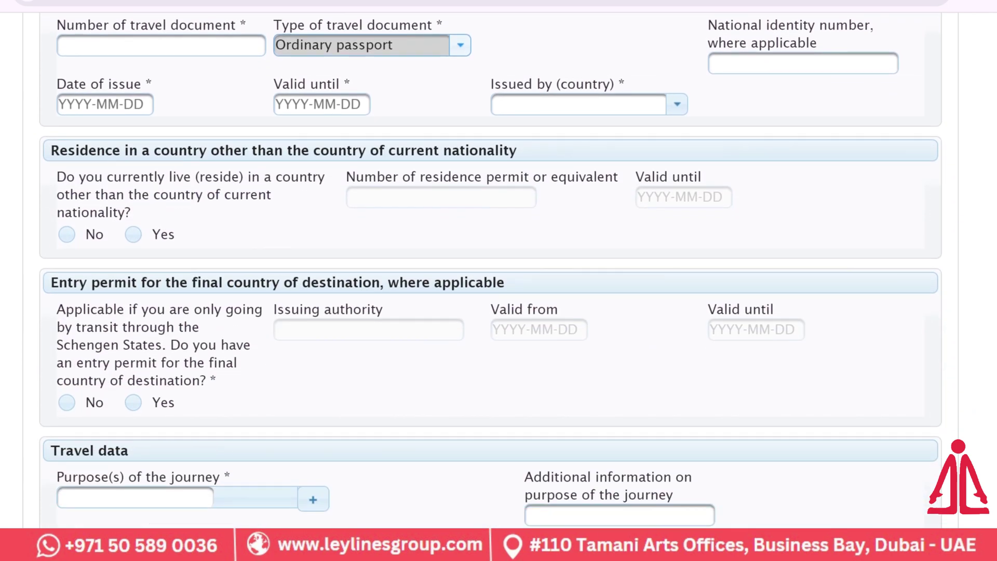
scroll(499, 270, down, 11)
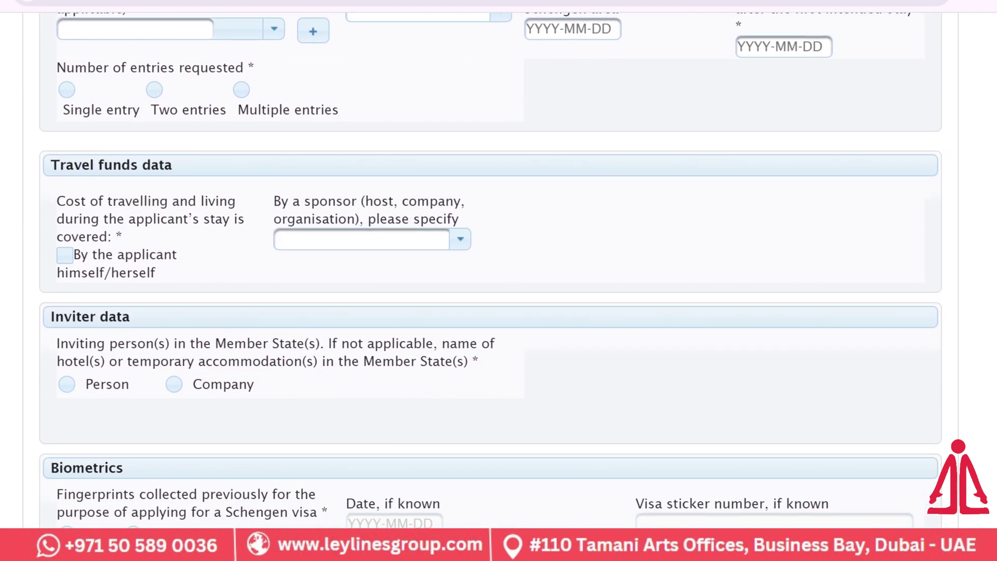
scroll(499, 270, down, 5)
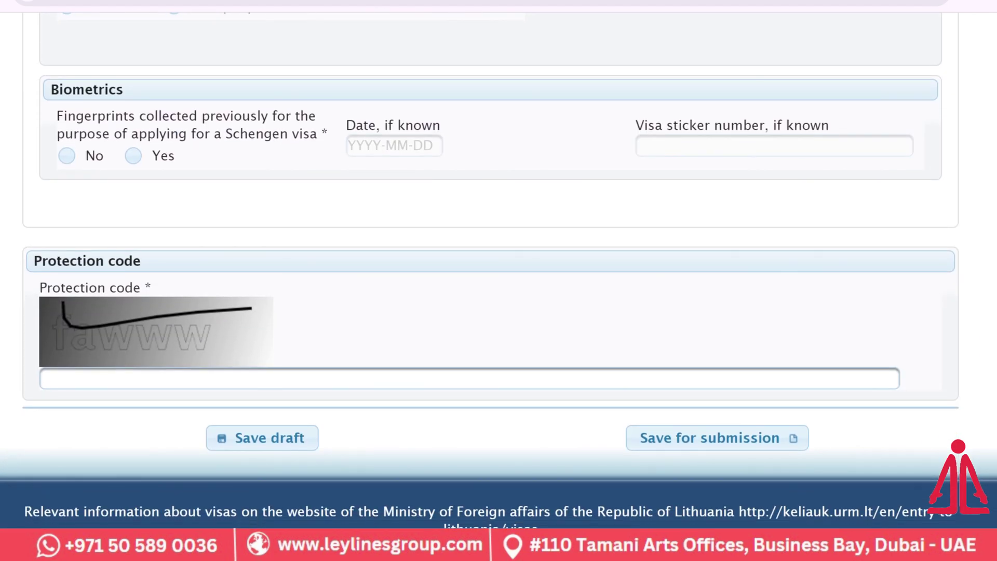
scroll(498, 270, up, 20)
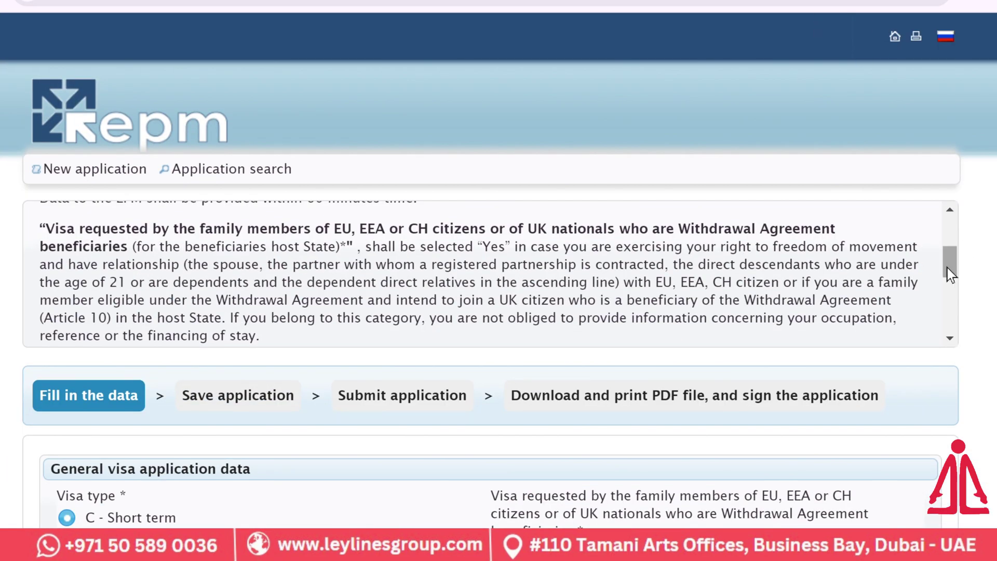
drag(948, 268, 940, 241)
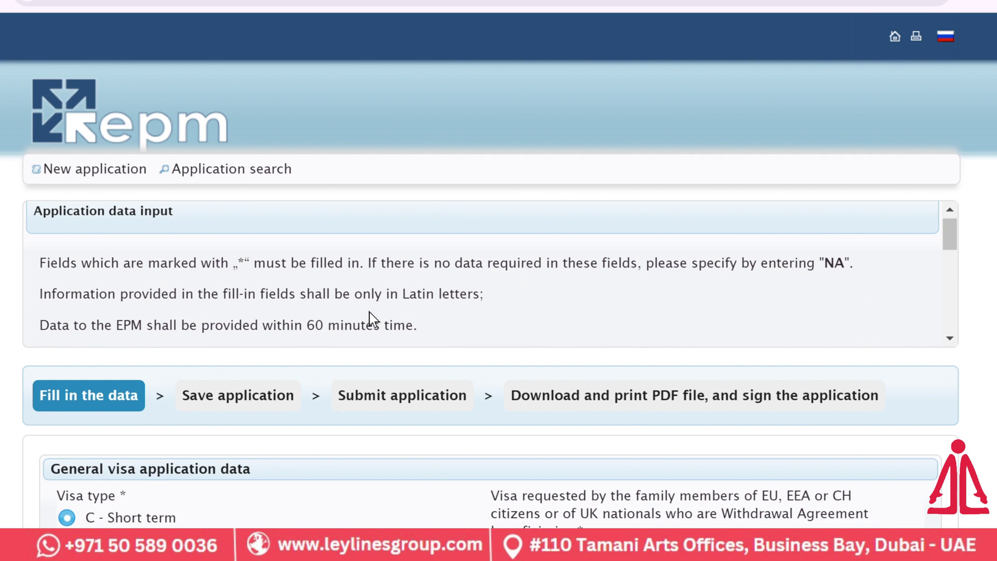
- Set the country in the applicant's home address to PAKISTAN
scroll(369, 313, down, 8)
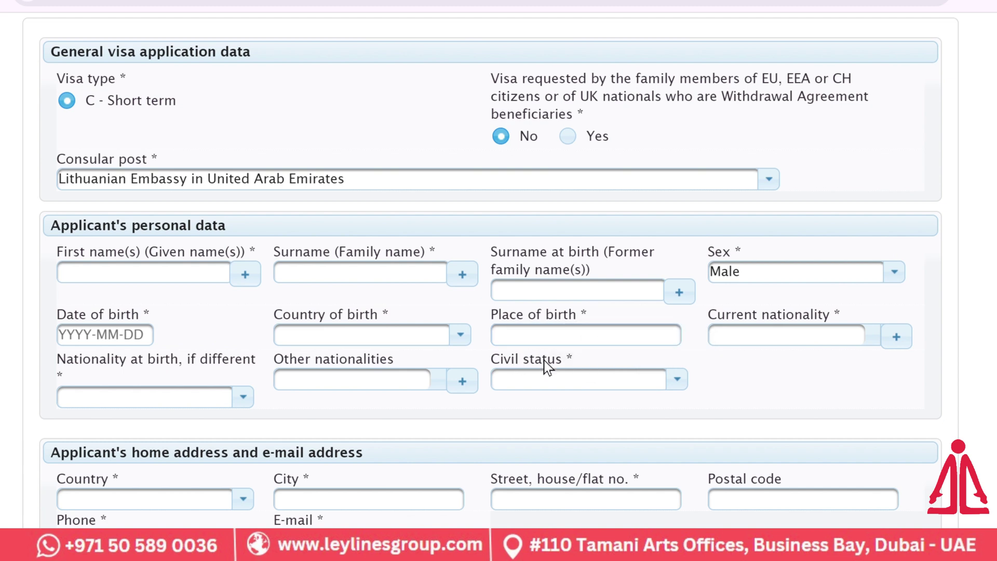
scroll(543, 360, down, 6)
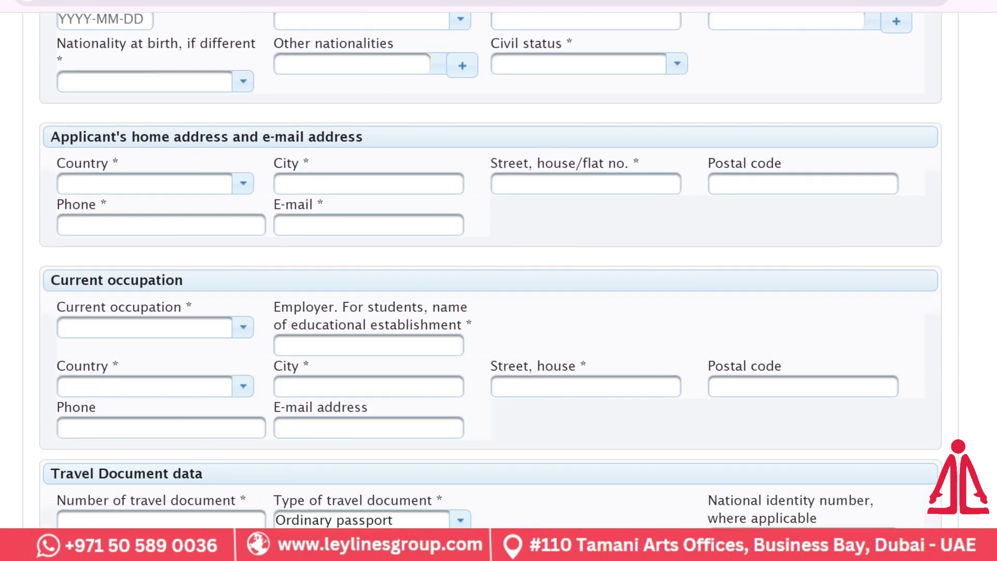
click(192, 188)
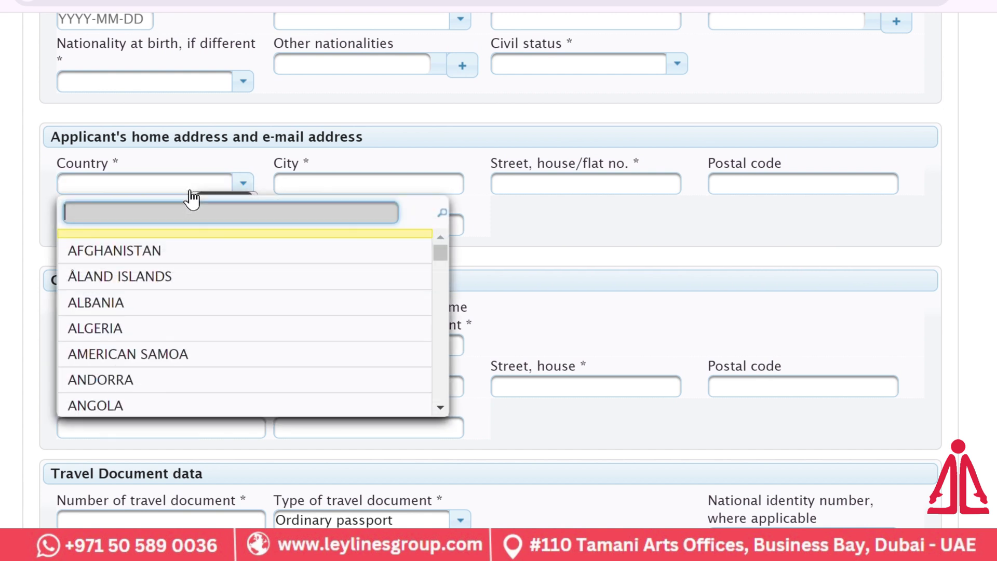
text(pak)
key(Return)
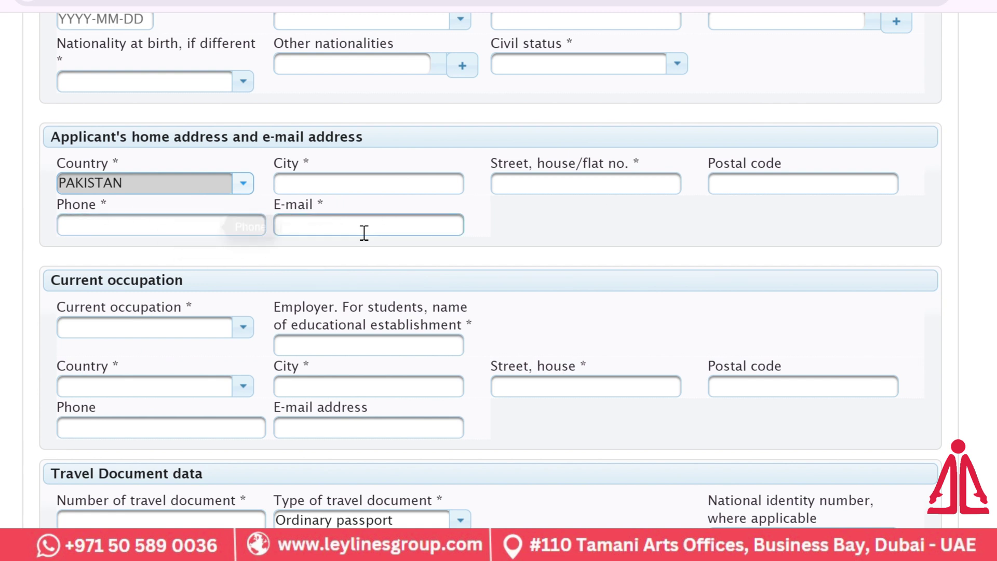
- Review the available types of travel document, and activate the travel document number field
scroll(270, 215, down, 4)
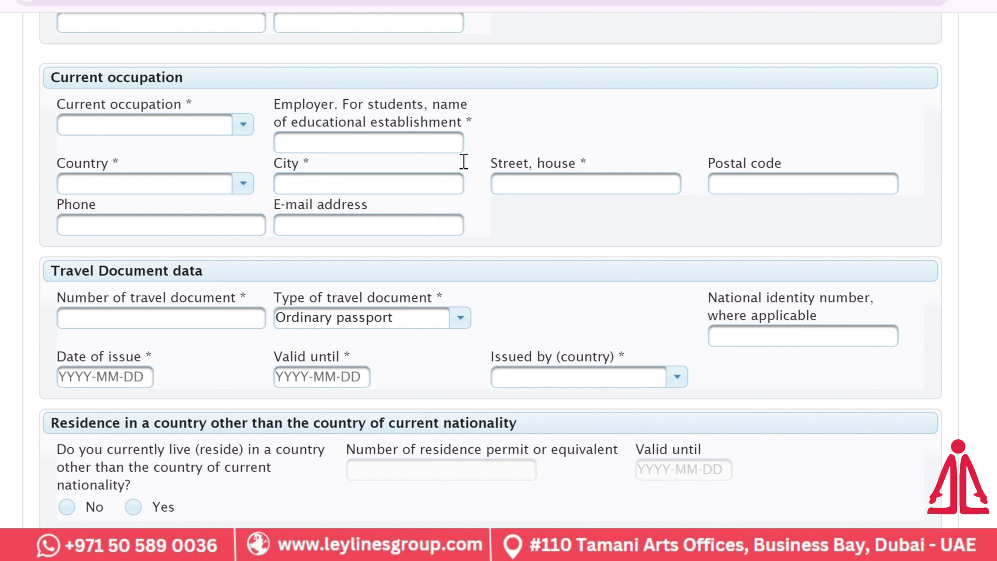
scroll(466, 165, down, 4)
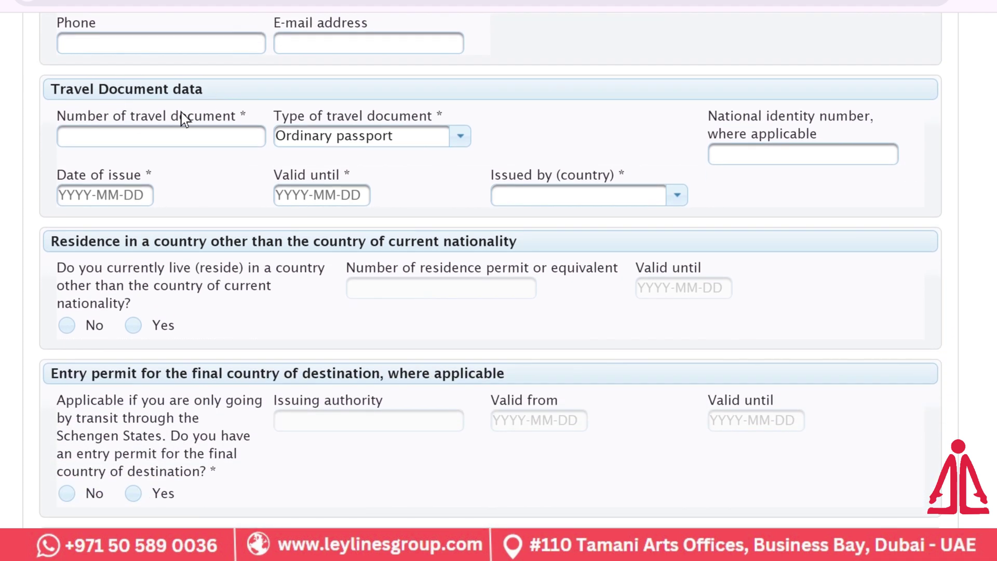
click(403, 137)
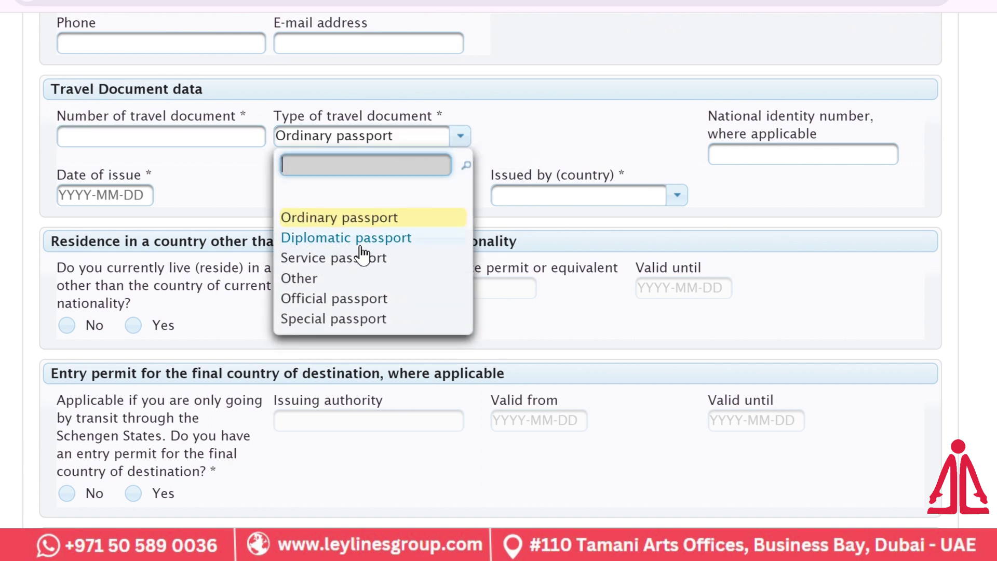
click(79, 141)
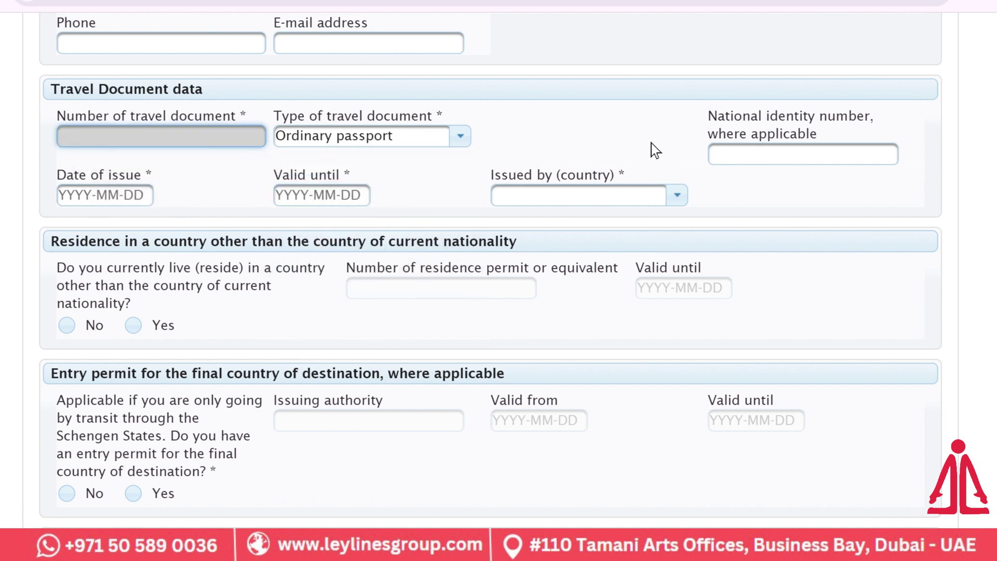
- Answer No to living outside the country of nationality and No to having an entry permit for the final destination
scroll(652, 143, down, 3)
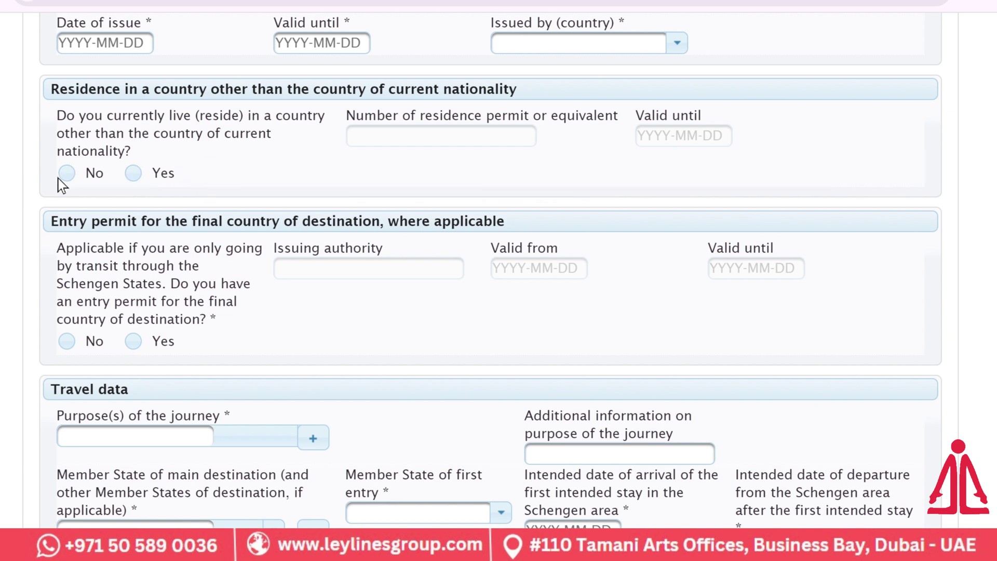
click(72, 178)
scroll(696, 120, down, 3)
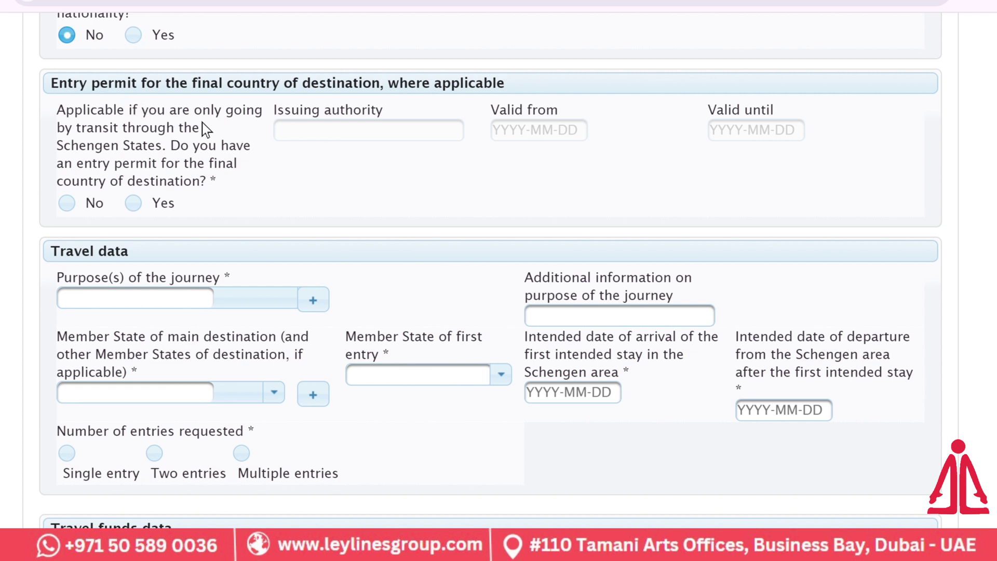
click(71, 205)
- Set the purpose of the journey to Tourism in the travel data
scroll(311, 131, down, 4)
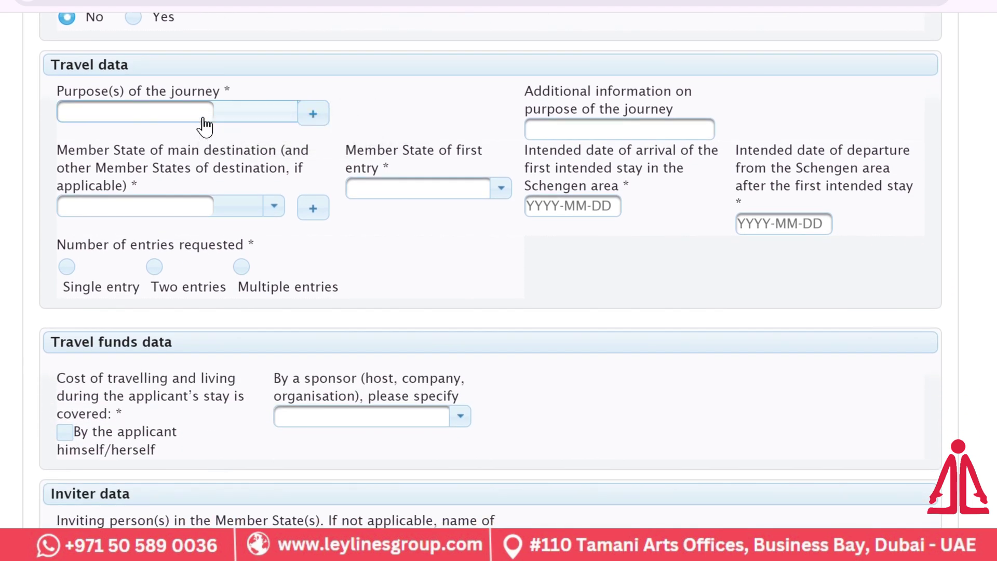
click(142, 116)
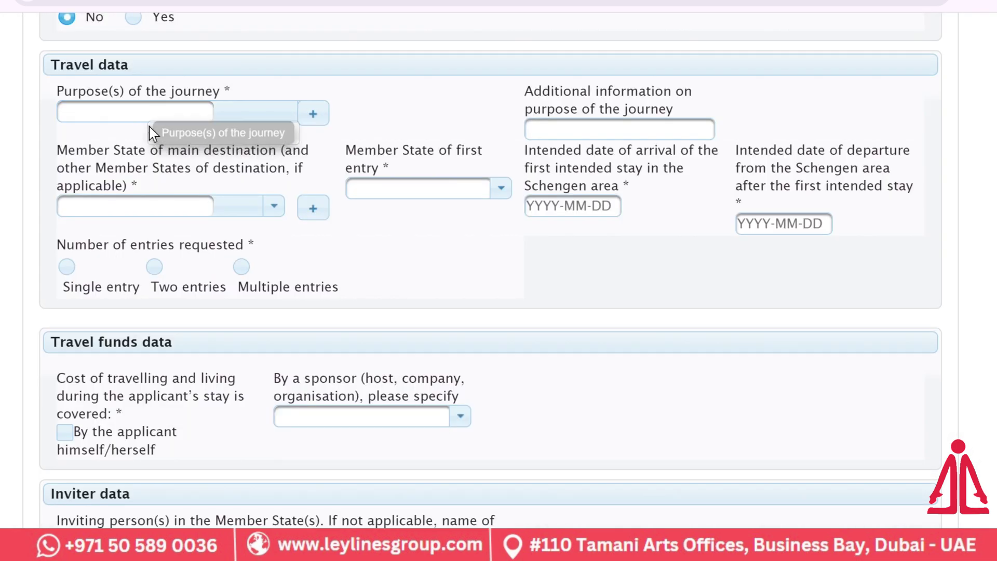
click(150, 115)
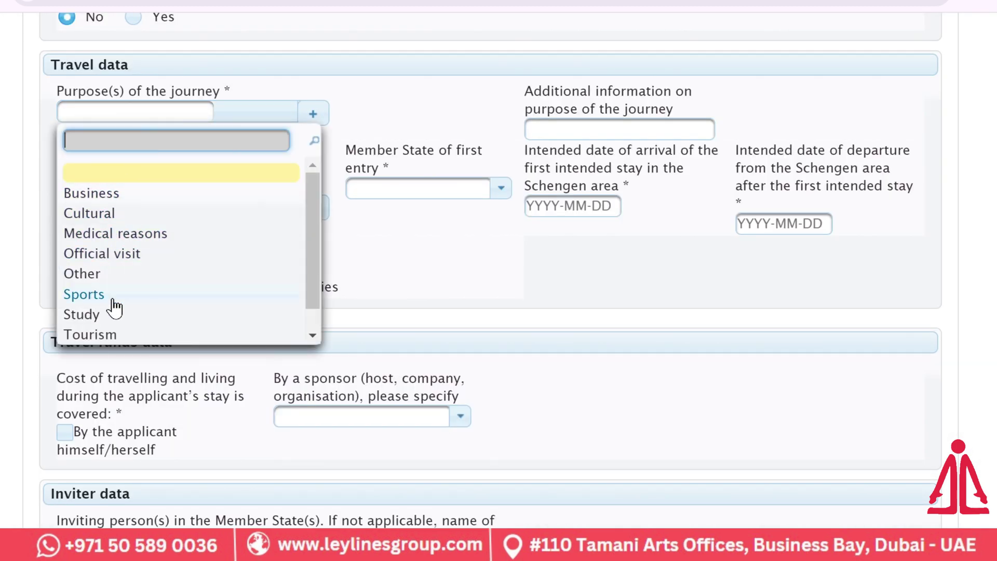
click(108, 336)
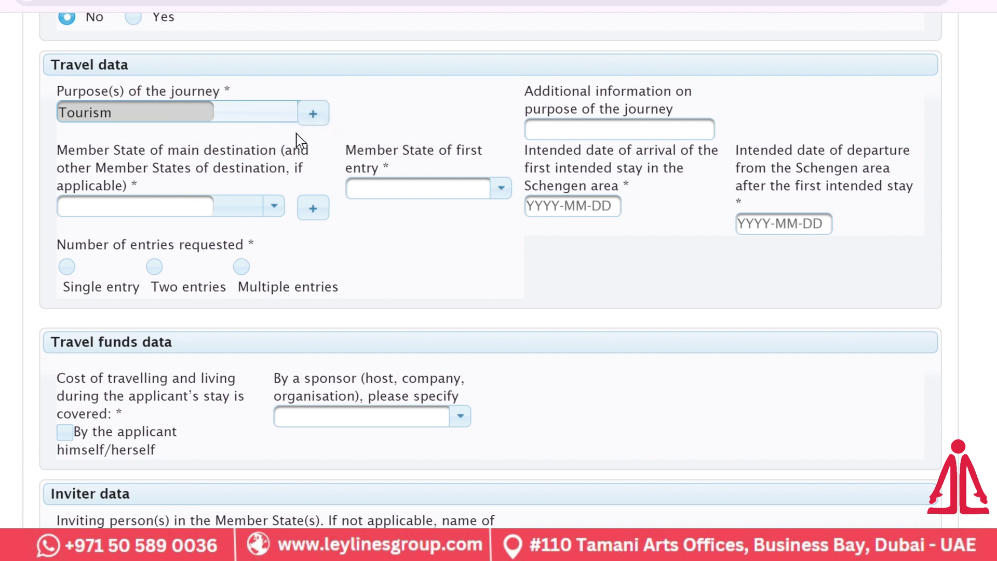
- Set the Member States of main destination and first entry to Lithuania, and request a single entry
scroll(301, 137, down, 2)
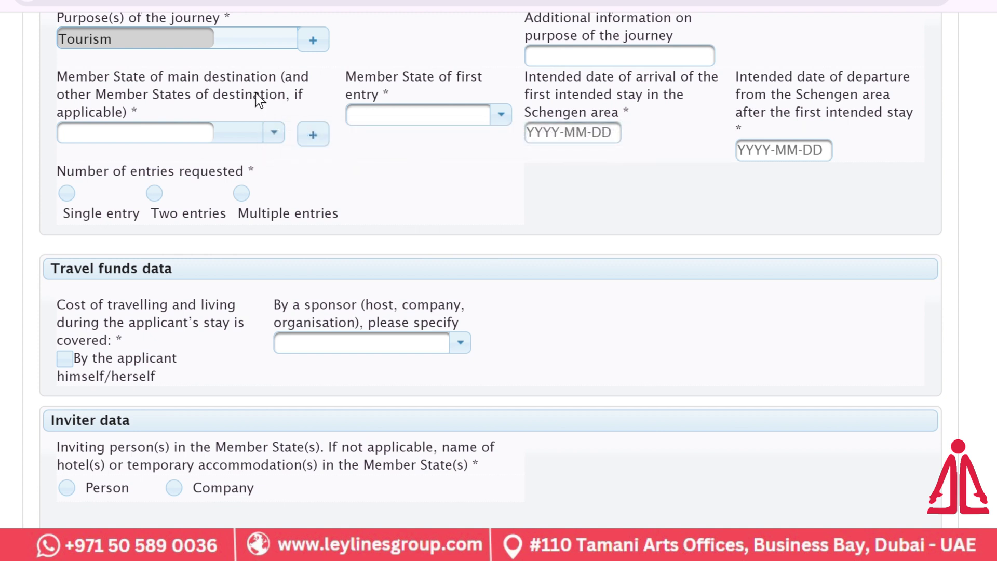
click(275, 131)
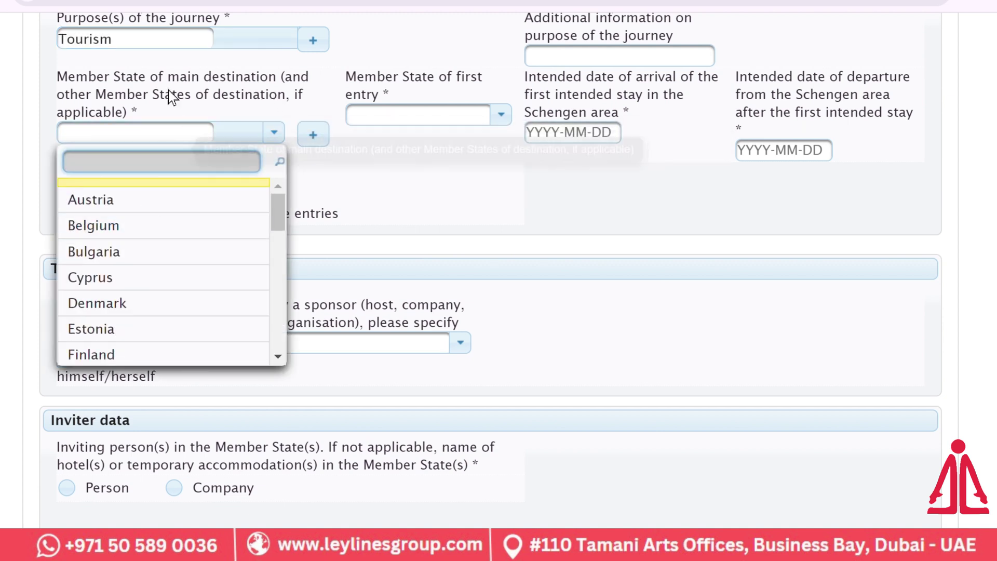
text(lithu)
key(Return)
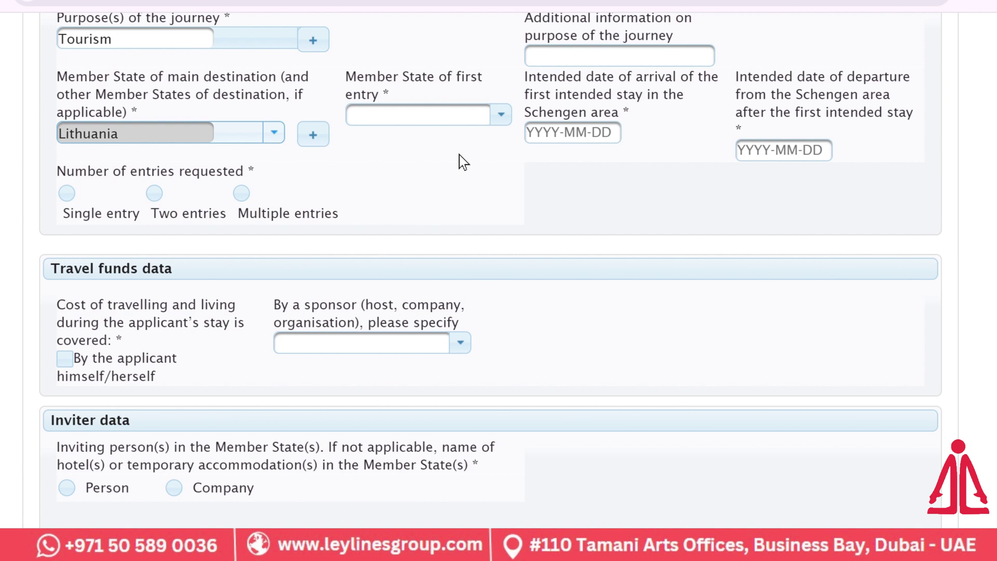
click(449, 114)
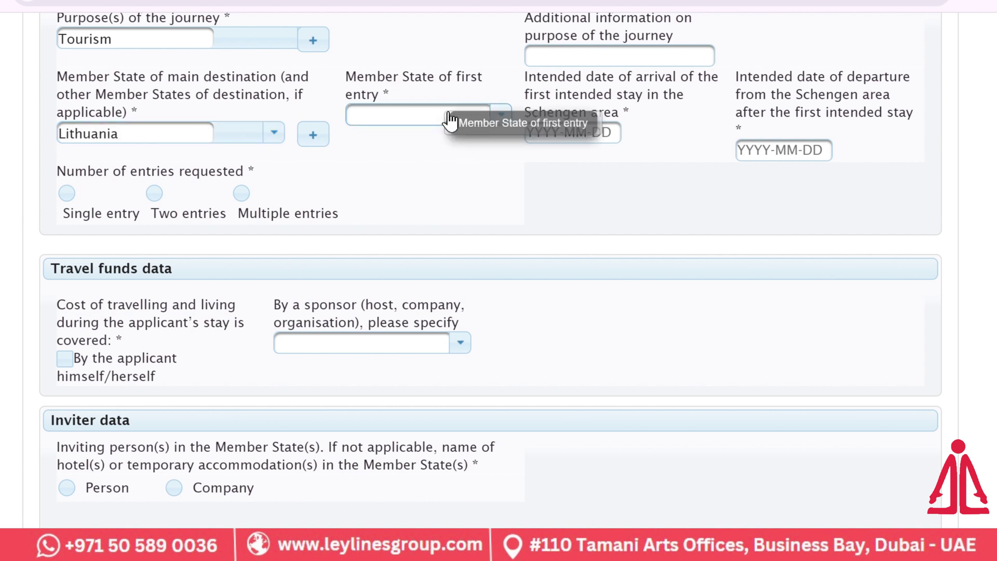
text(lith)
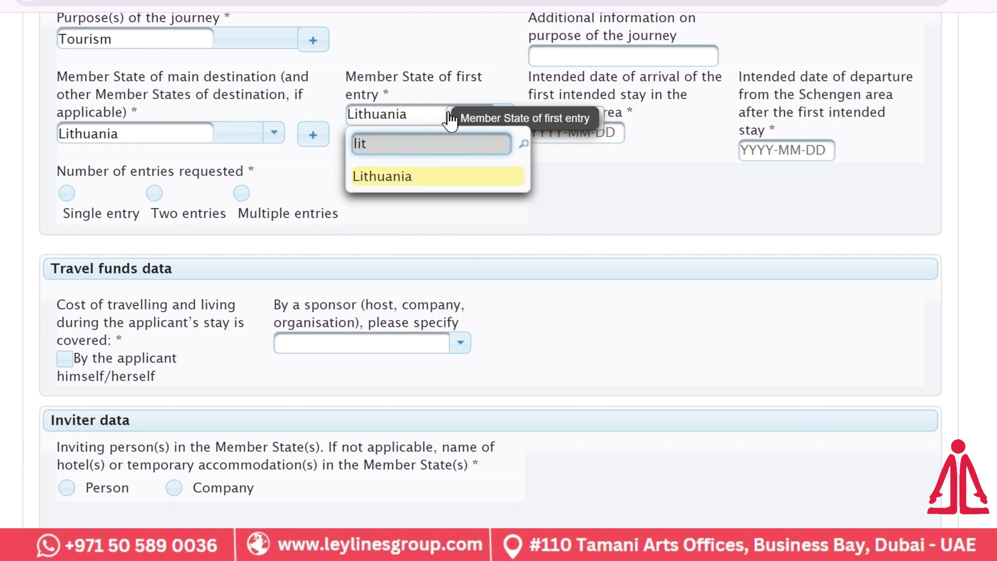
key(Return)
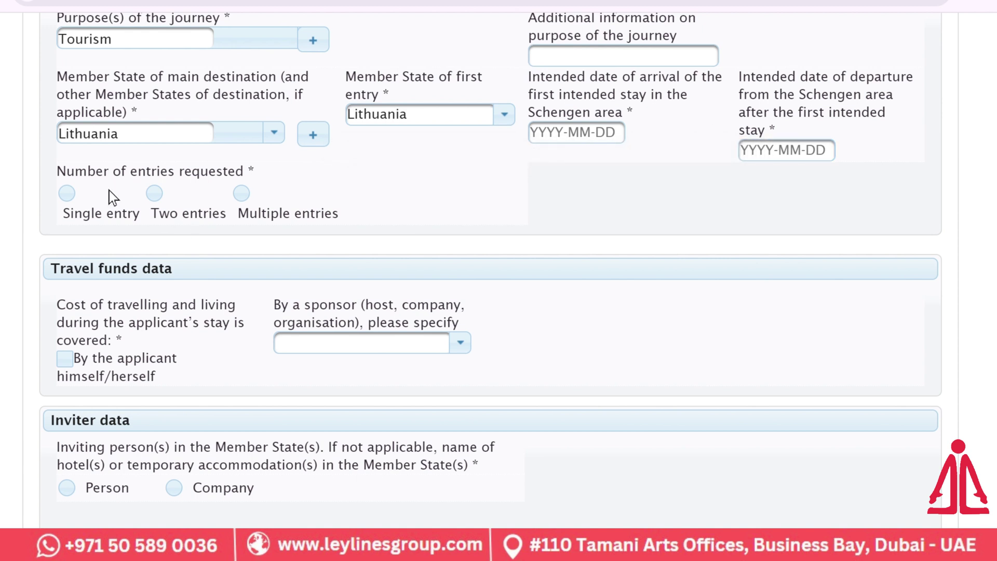
click(76, 200)
- Mark the travel costs as covered by the applicant in cash, and set the inviting party to Company
scroll(294, 180, down, 3)
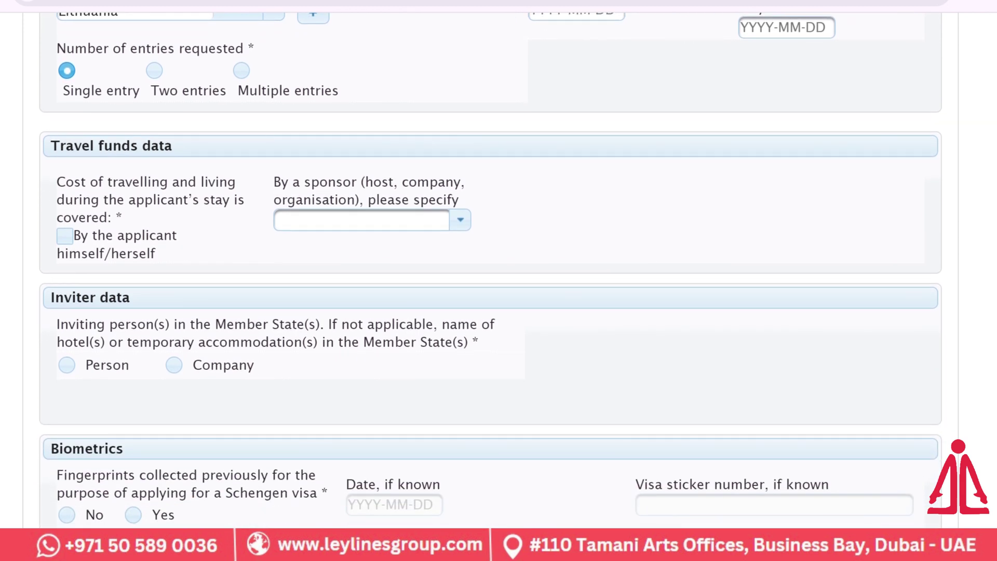
click(66, 238)
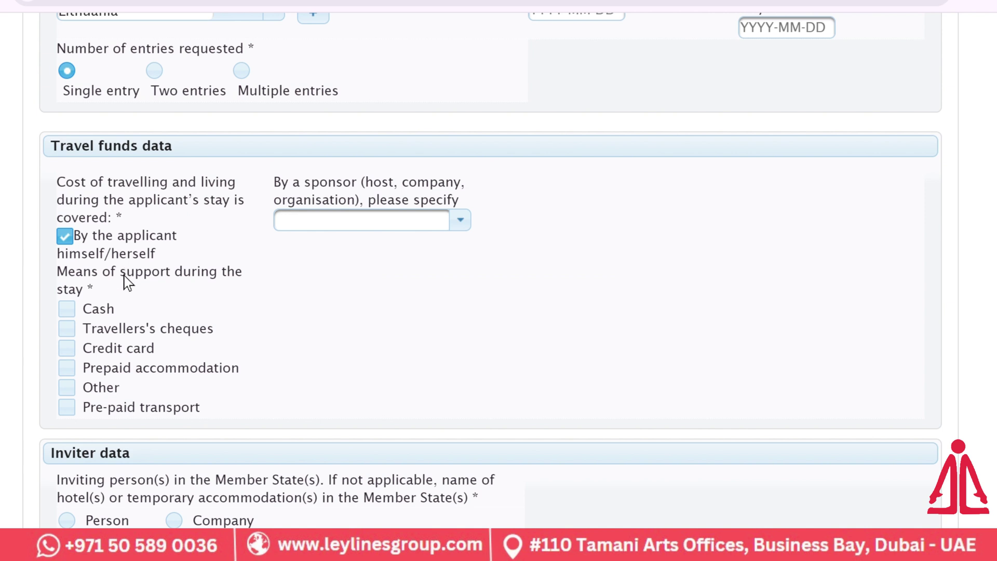
click(67, 309)
scroll(471, 275, down, 6)
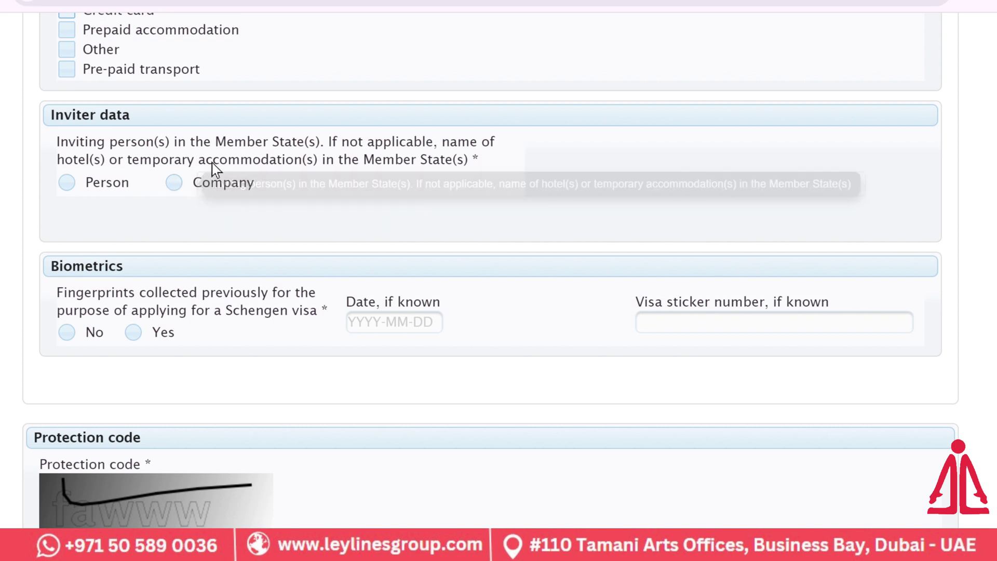
click(177, 187)
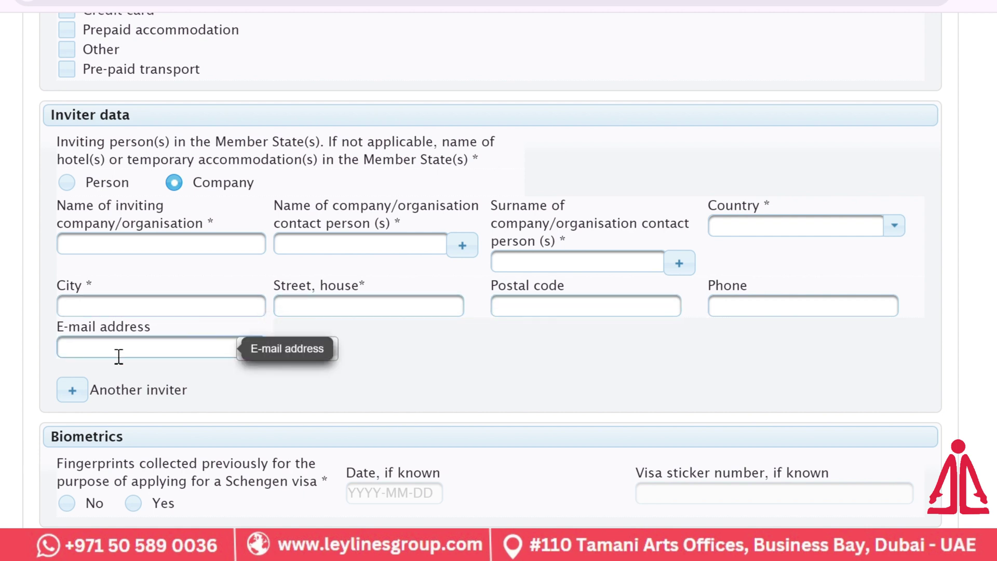
- Answer No to fingerprints collected previously for a Schengen visa, and enter the protection code shown in the image
scroll(299, 323, down, 5)
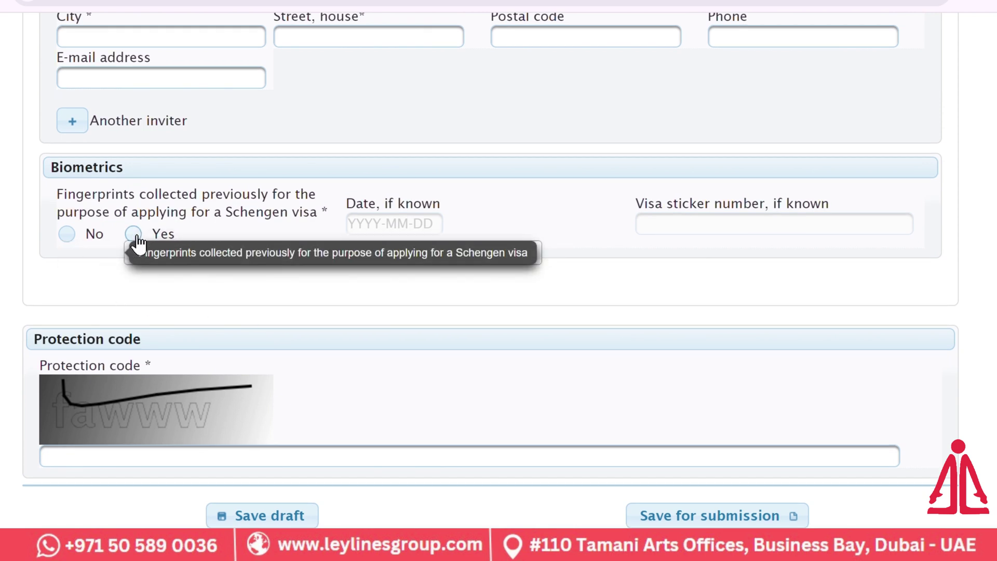
click(63, 240)
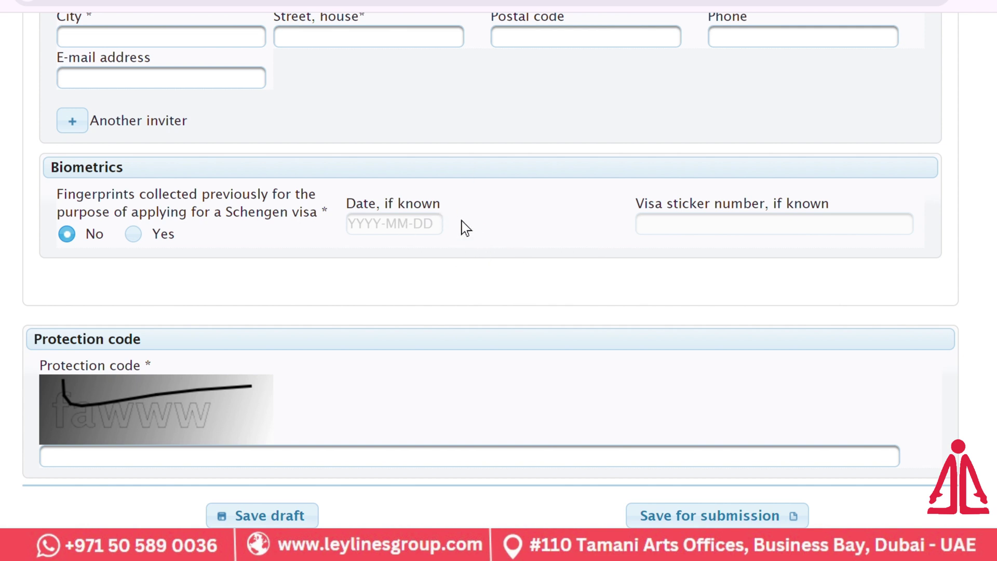
scroll(462, 221, down, 2)
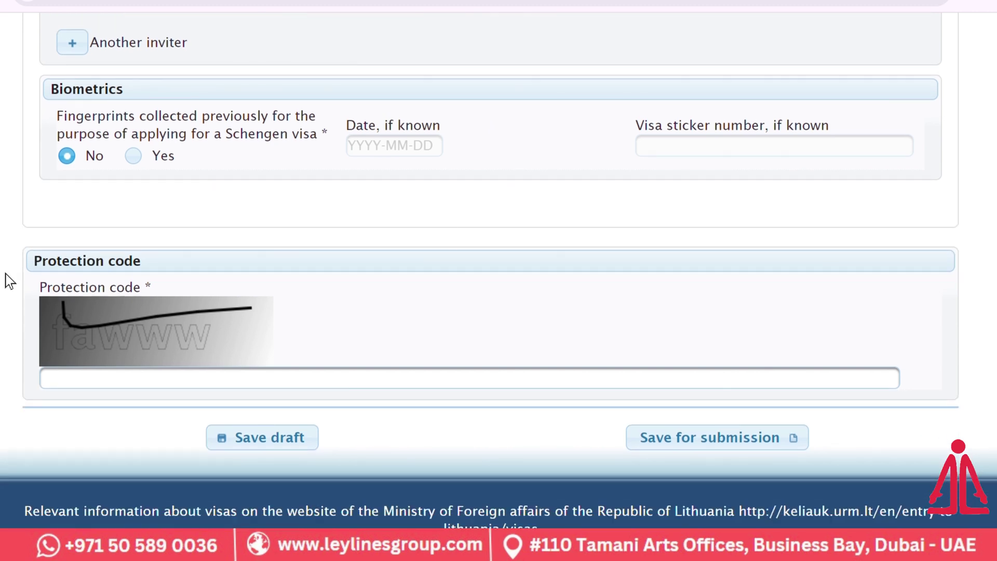
click(98, 383)
text(fawww)
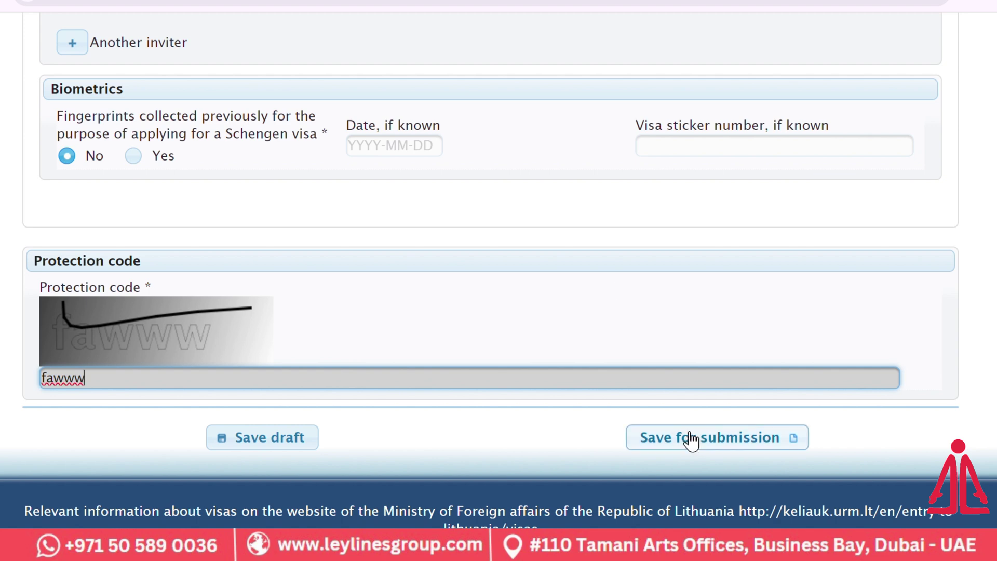
scroll(689, 329, up, 20)
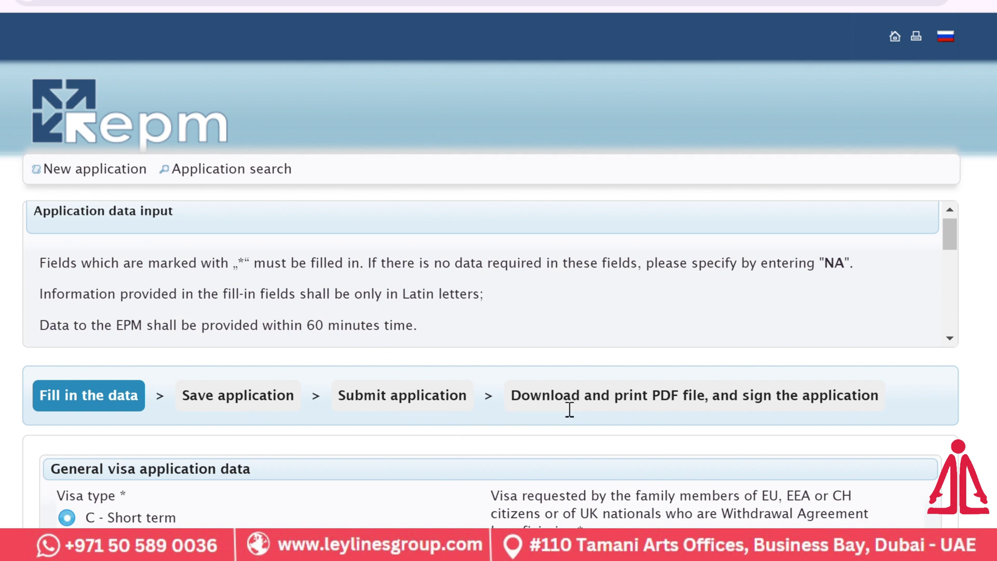
scroll(569, 410, down, 5)
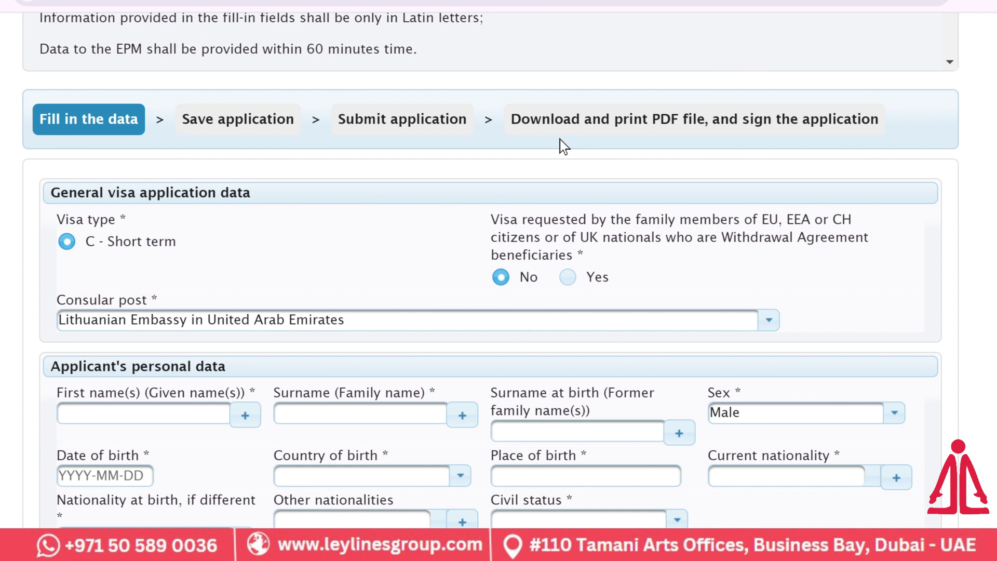
scroll(560, 140, up, 5)
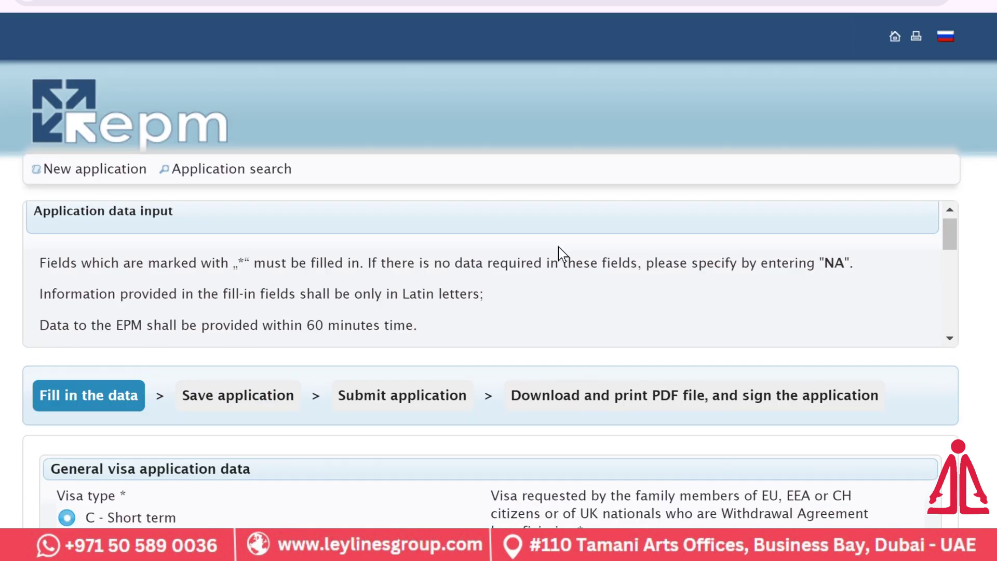